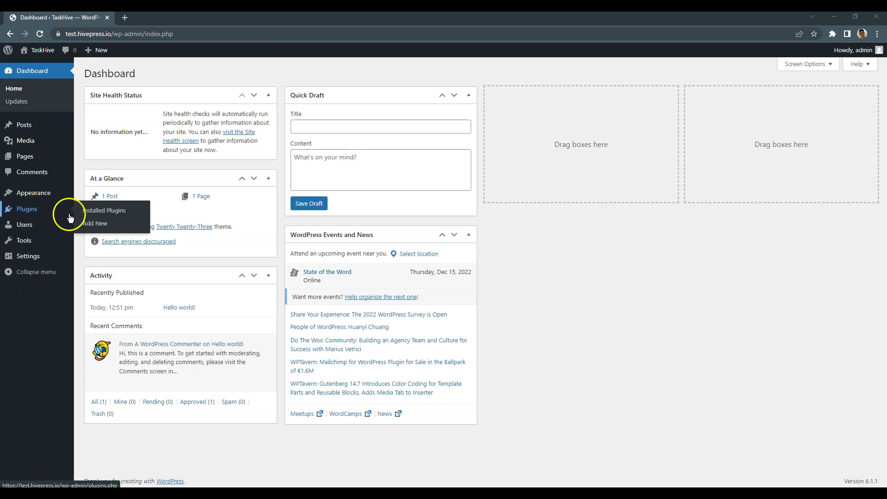
Step: Install and activate HivePress from the plugin directory, dismissing the theme-support and activation notices
{"action": "left_click", "coordinate": [118, 224]}
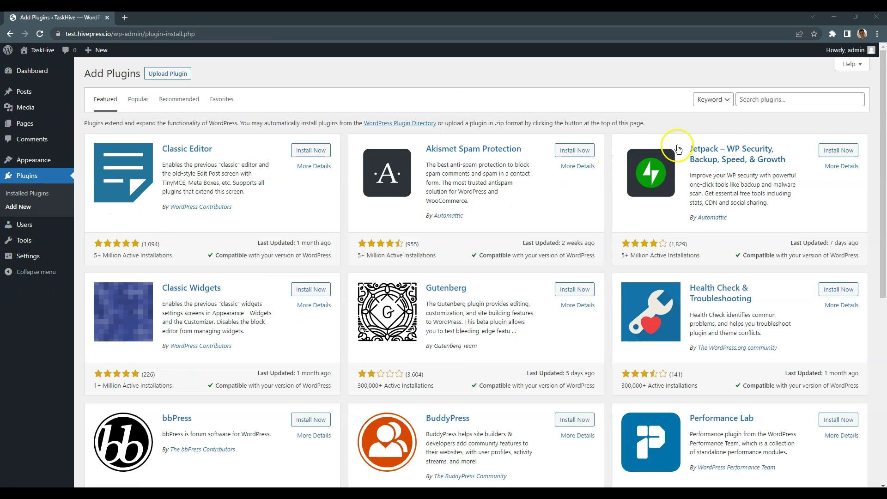
{"action": "left_click", "coordinate": [788, 102]}
{"action": "type", "text": "Hiv"}
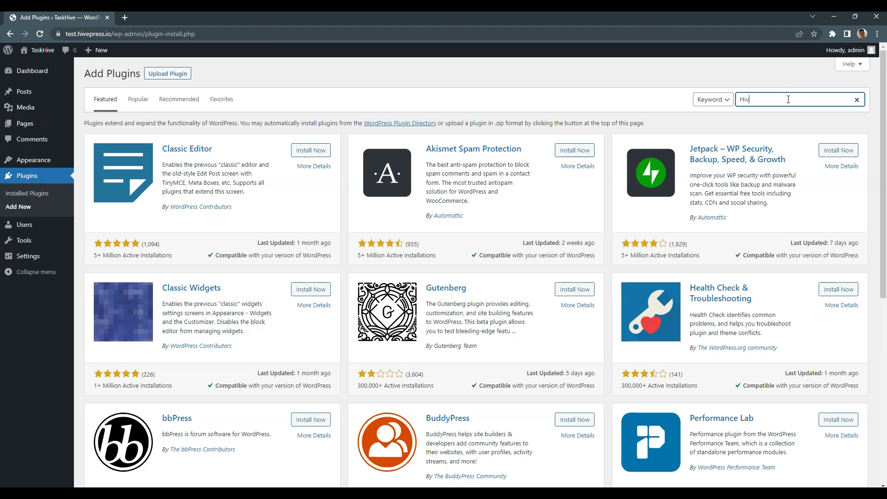
{"action": "type", "text": "ePress"}
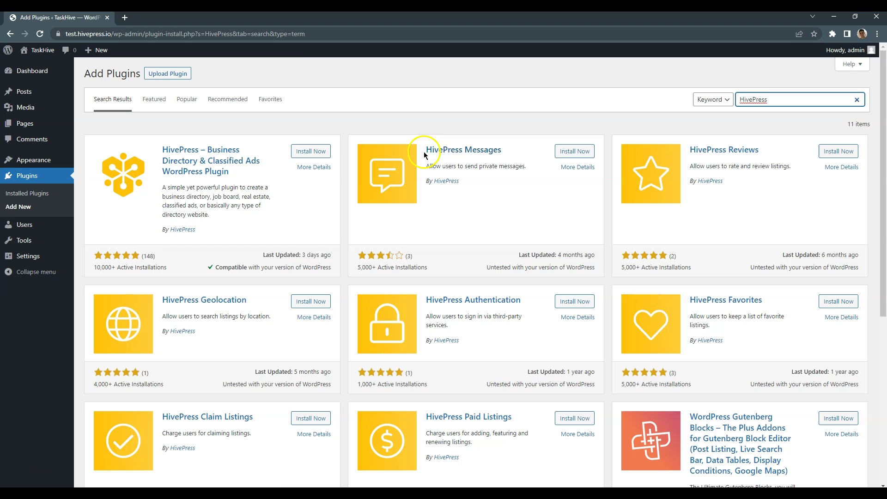
{"action": "left_click", "coordinate": [311, 152]}
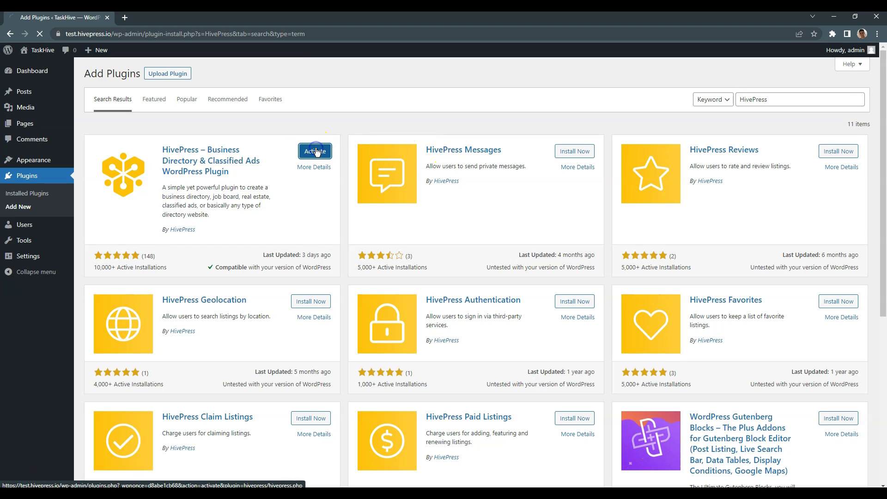
{"action": "left_click", "coordinate": [315, 151]}
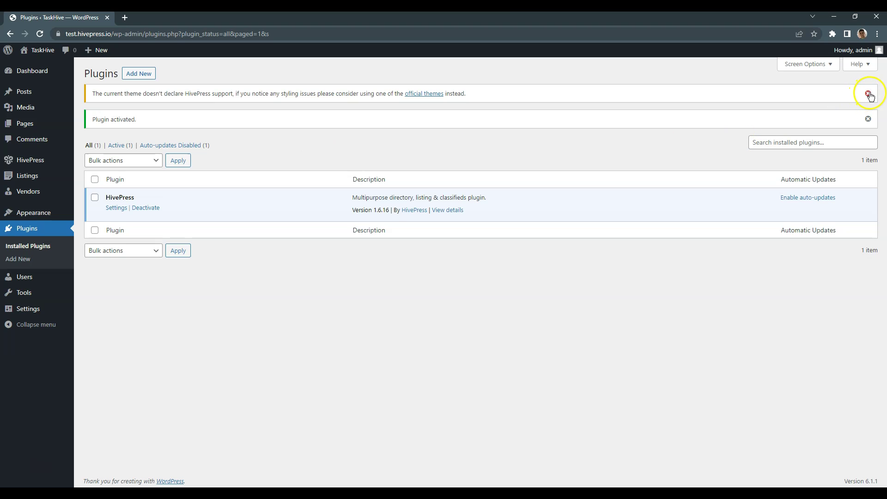
{"action": "left_click", "coordinate": [869, 93]}
{"action": "left_click", "coordinate": [868, 92]}
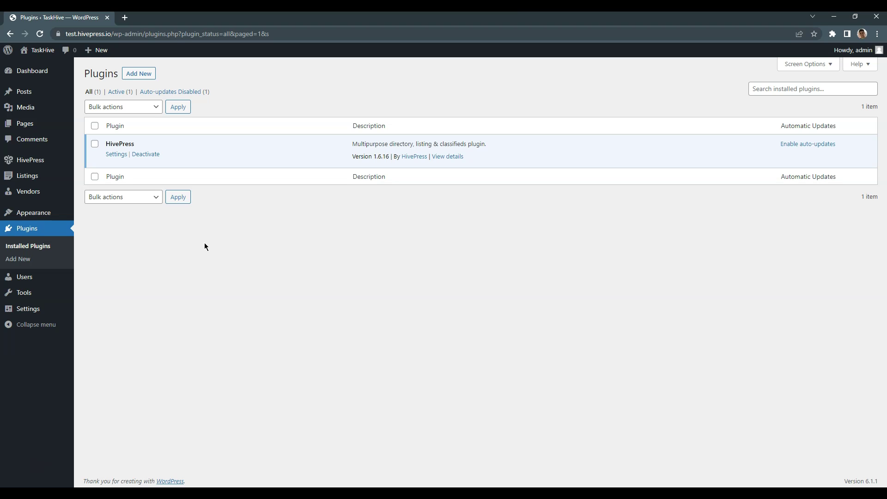
Step: Upload taskhive.zip as a new theme, install it, and activate TaskHive
{"action": "mouse_move", "coordinate": [34, 213]}
{"action": "left_click", "coordinate": [92, 216]}
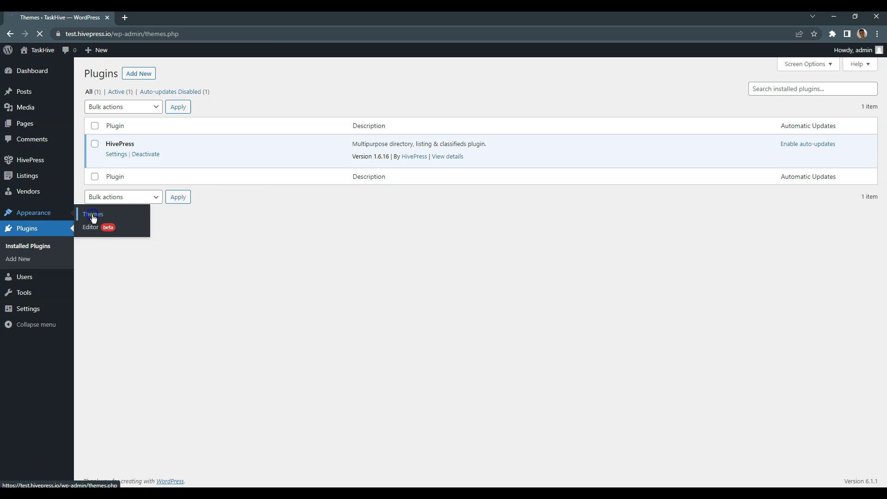
{"action": "left_click", "coordinate": [161, 74]}
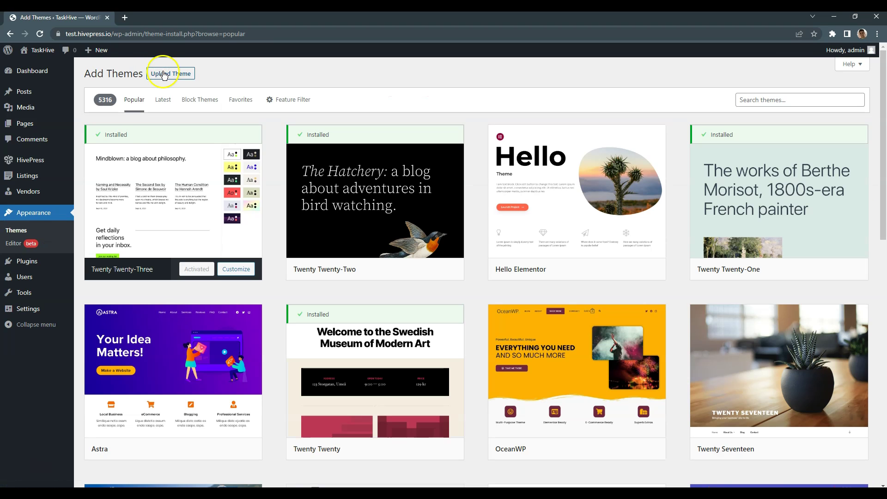
{"action": "left_click", "coordinate": [161, 74]}
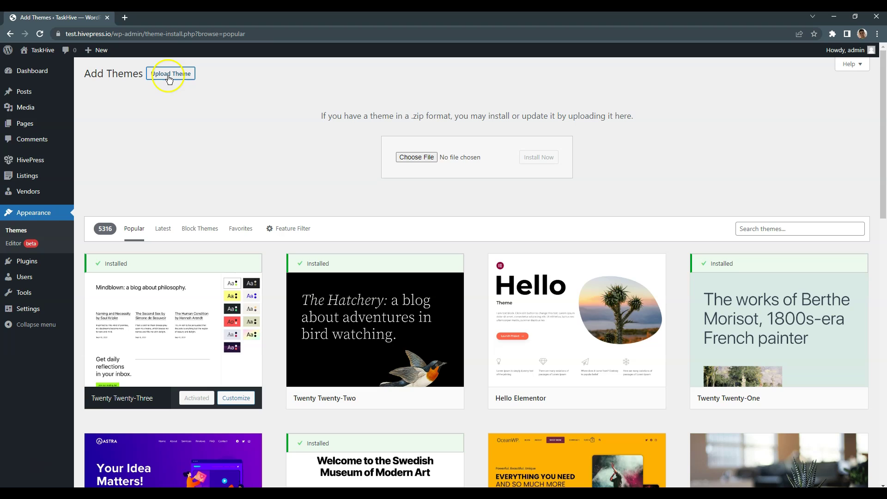
{"action": "left_click", "coordinate": [416, 157]}
{"action": "left_click", "coordinate": [192, 88]}
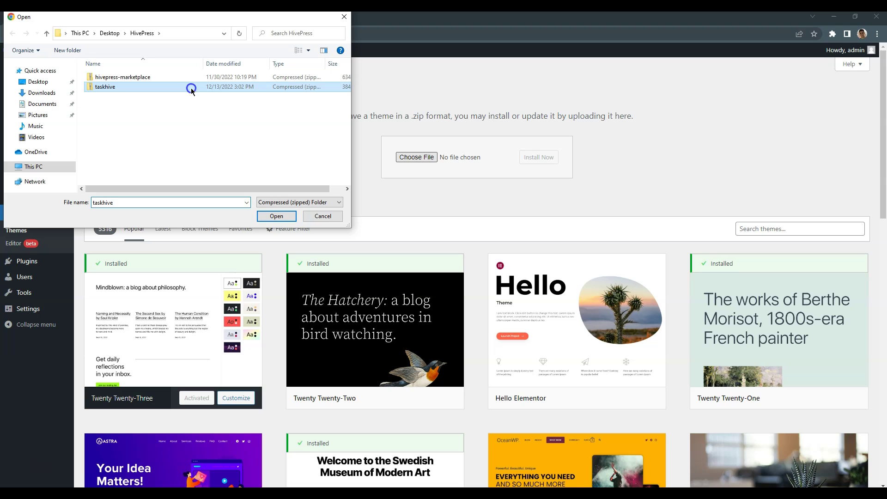
{"action": "left_click", "coordinate": [277, 216]}
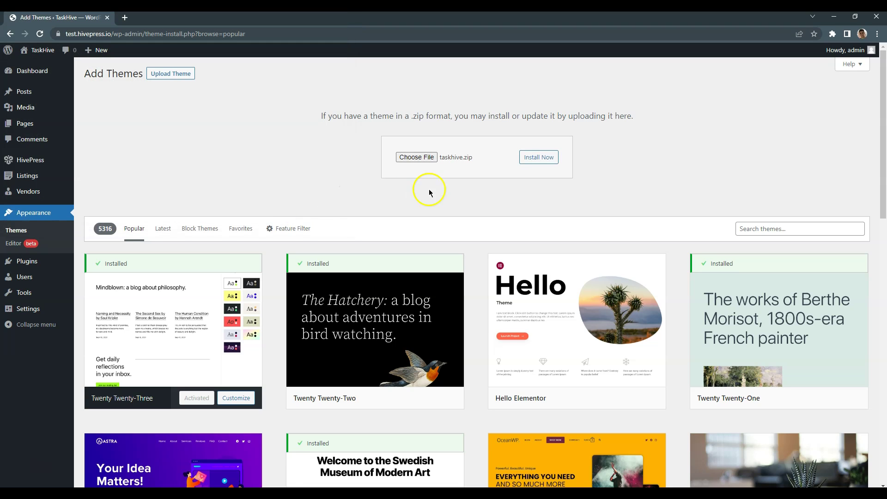
{"action": "left_click", "coordinate": [552, 158]}
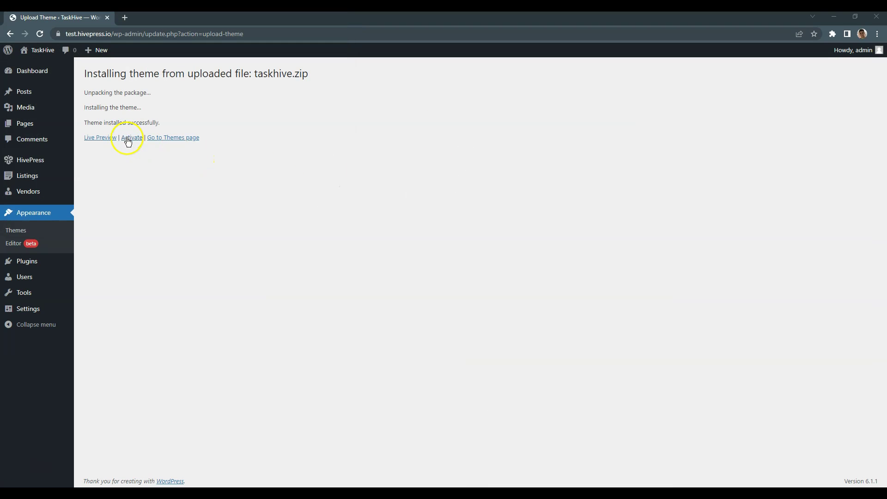
{"action": "left_click", "coordinate": [128, 139]}
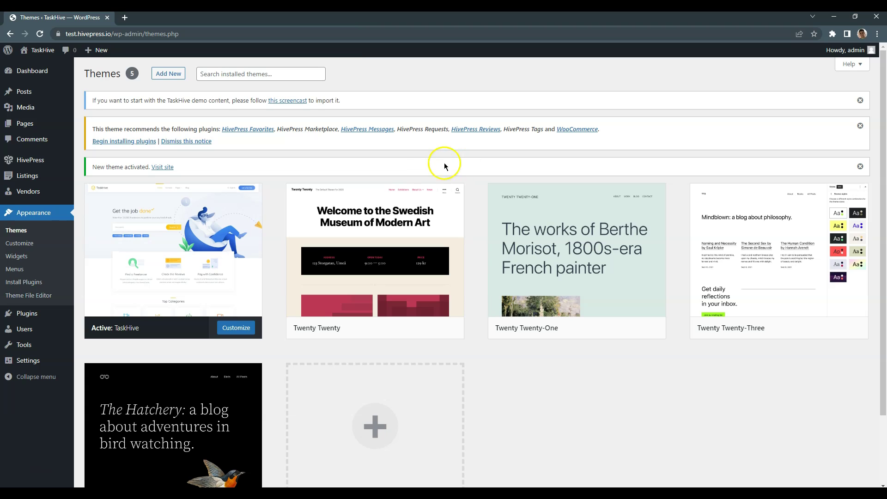
Step: Bulk-install all seven plugins recommended by the TaskHive theme
{"action": "left_click", "coordinate": [115, 143]}
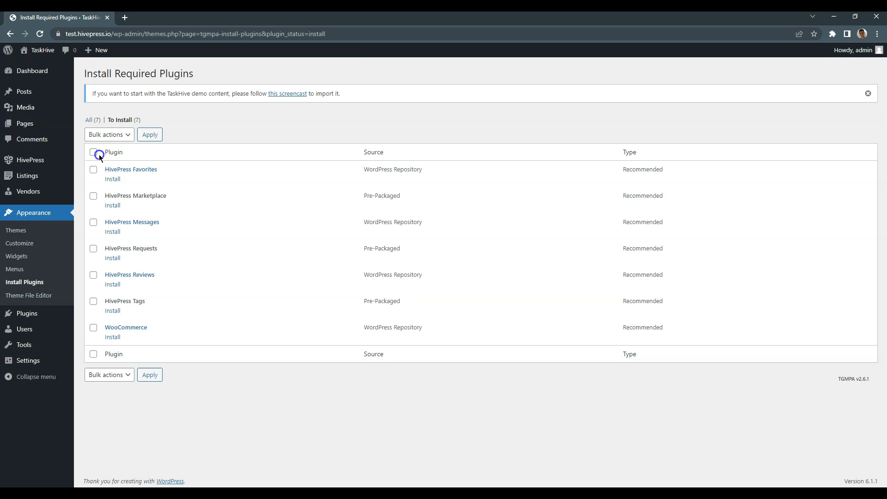
{"action": "left_click", "coordinate": [92, 152]}
{"action": "left_click", "coordinate": [111, 136]}
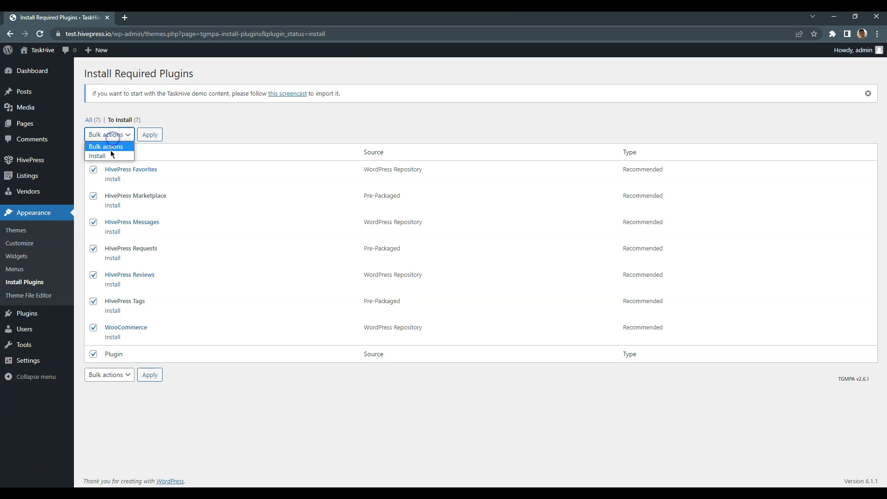
{"action": "left_click", "coordinate": [113, 155]}
{"action": "left_click", "coordinate": [149, 135]}
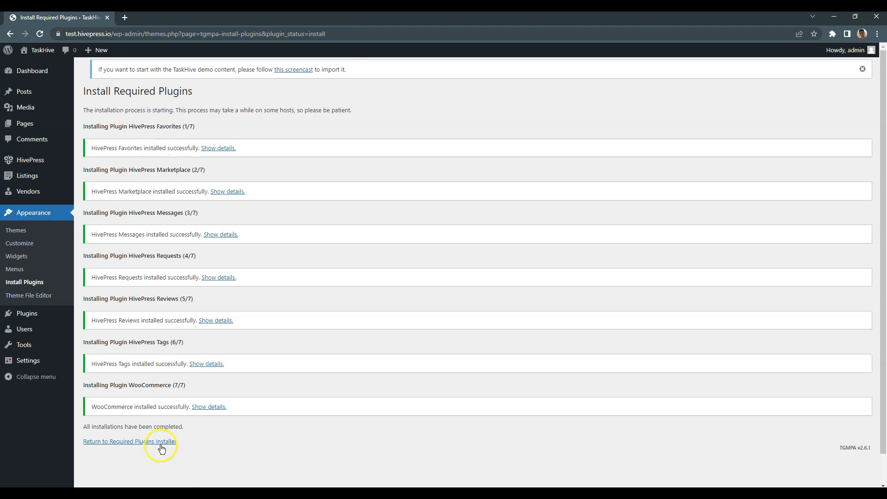
Step: Bulk-activate the seven installed plugins and dismiss the demo content screencast notice
{"action": "left_click", "coordinate": [159, 444]}
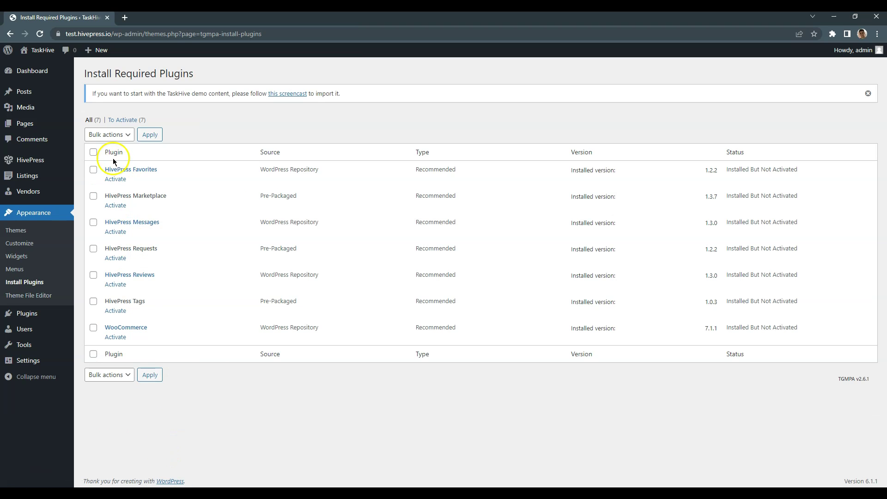
{"action": "left_click", "coordinate": [92, 152]}
{"action": "left_click", "coordinate": [112, 135]}
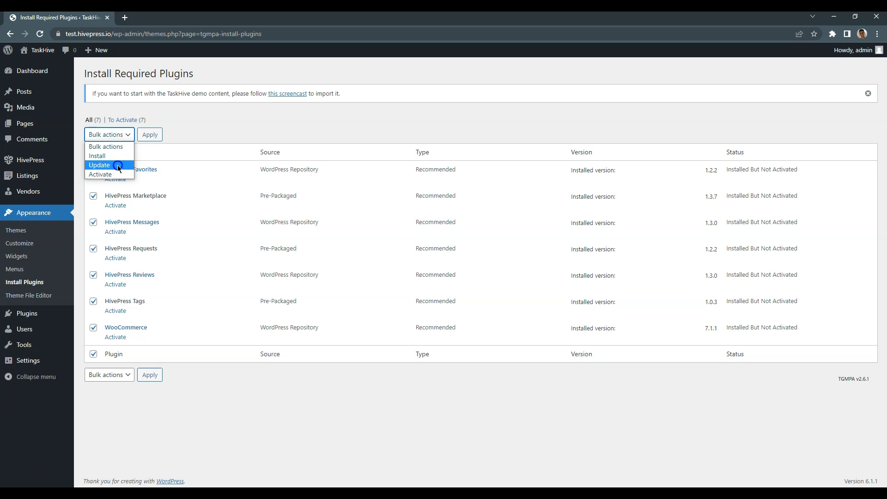
{"action": "left_click", "coordinate": [118, 167]}
{"action": "left_click", "coordinate": [152, 135]}
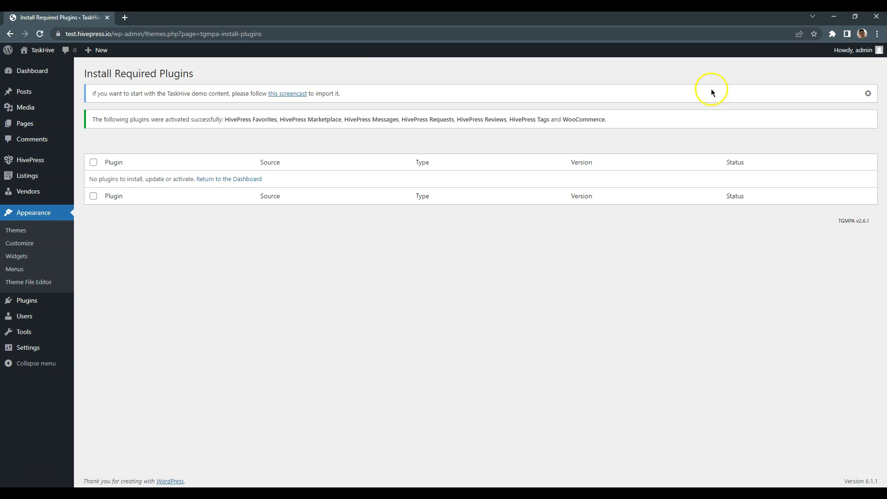
{"action": "left_click", "coordinate": [869, 94]}
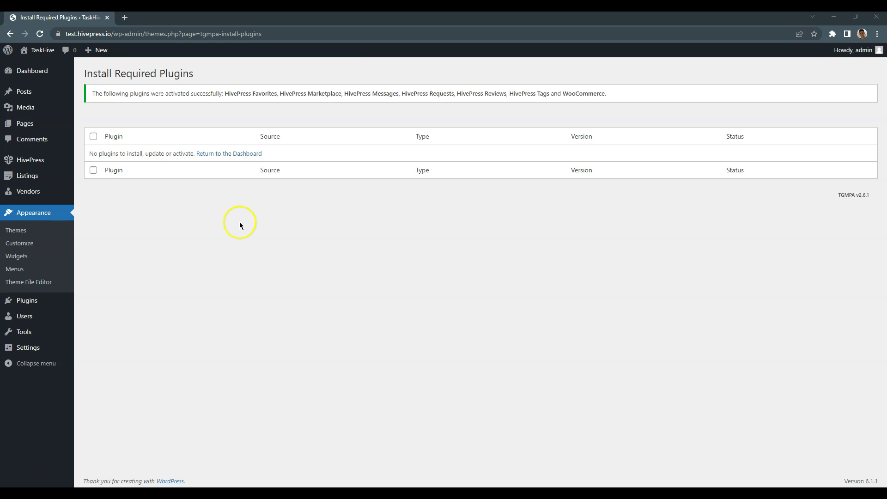
Step: From the Plugins page, skip the WooCommerce store details step to reach the TaskHive dashboard
{"action": "left_click", "coordinate": [28, 302]}
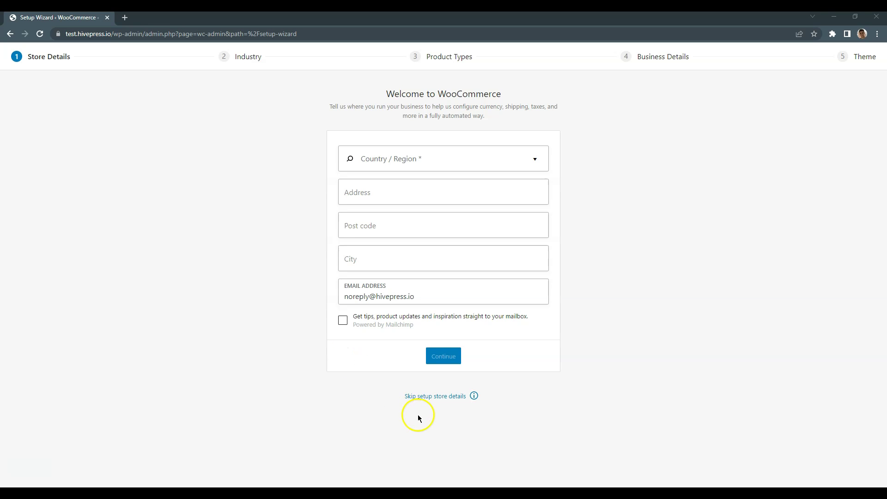
{"action": "left_click", "coordinate": [420, 397]}
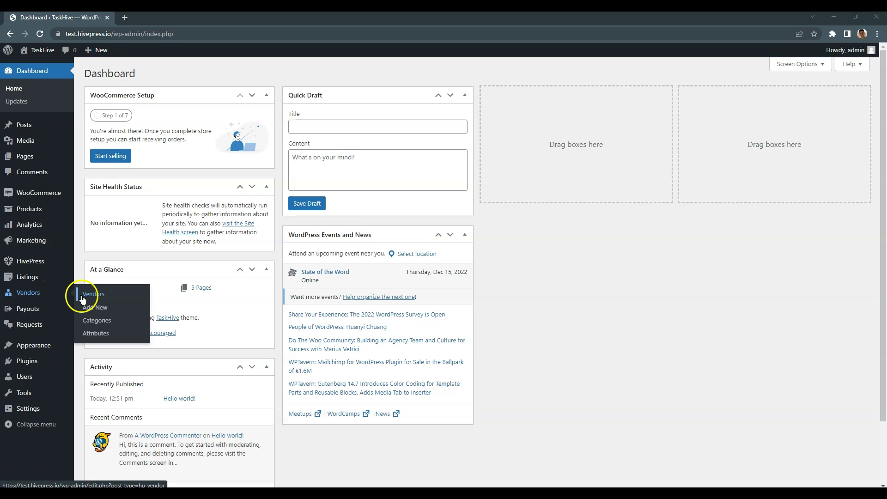
{"action": "mouse_move", "coordinate": [27, 276]}
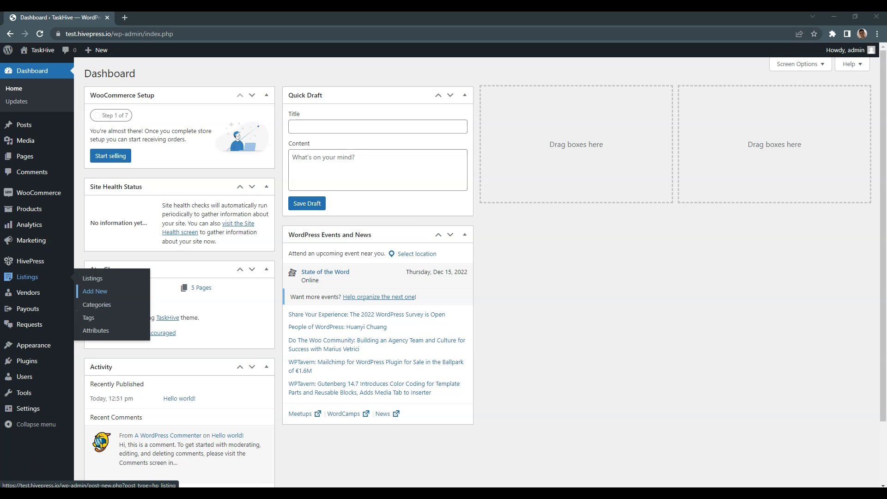
Step: Go through the HivePress admin menu to the Extensions page listing eighteen extensions
{"action": "left_click", "coordinate": [97, 280]}
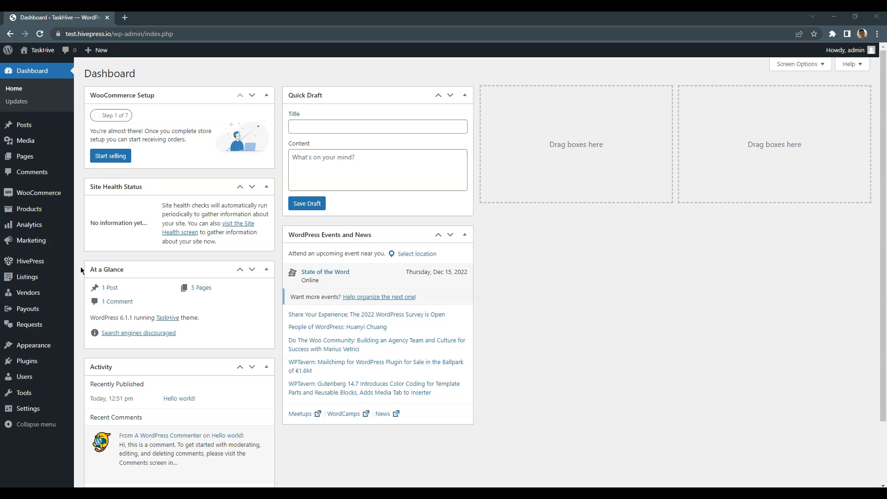
{"action": "mouse_move", "coordinate": [29, 325]}
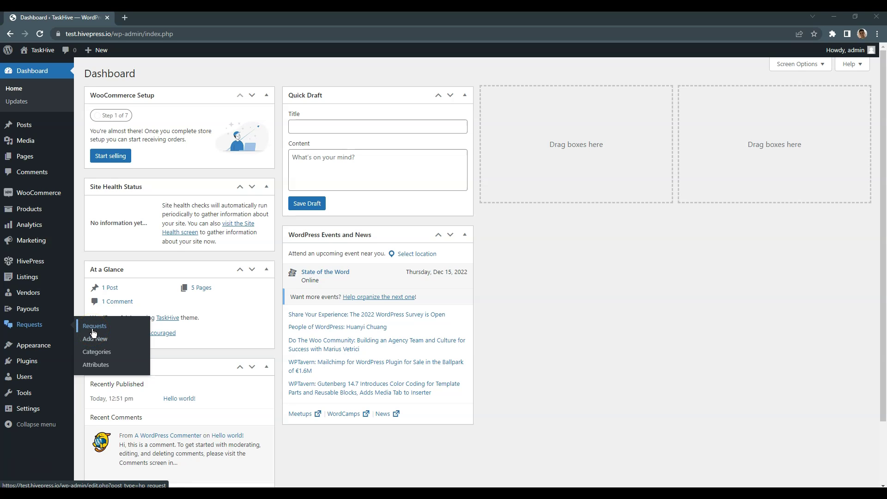
{"action": "left_click", "coordinate": [86, 324]}
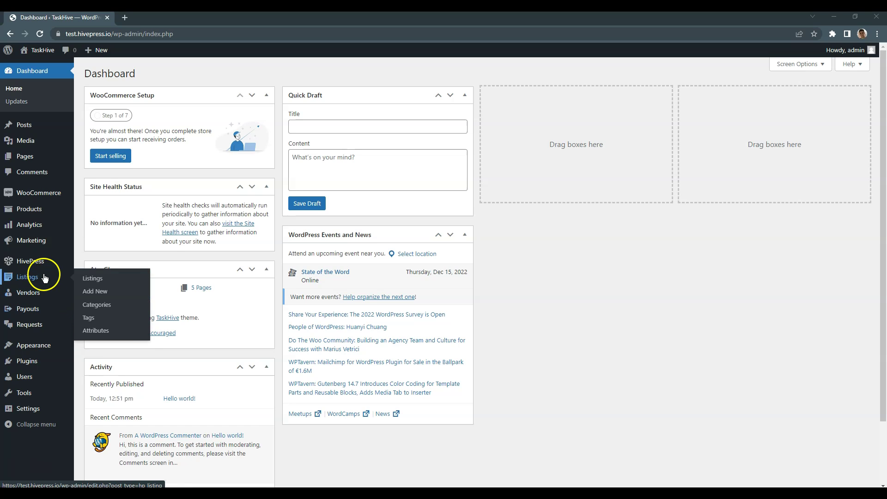
{"action": "mouse_move", "coordinate": [30, 261]}
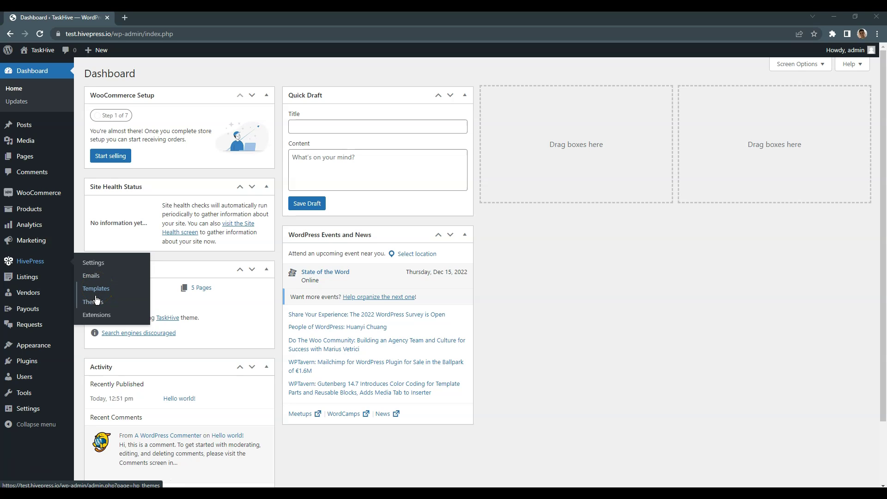
{"action": "left_click", "coordinate": [95, 317]}
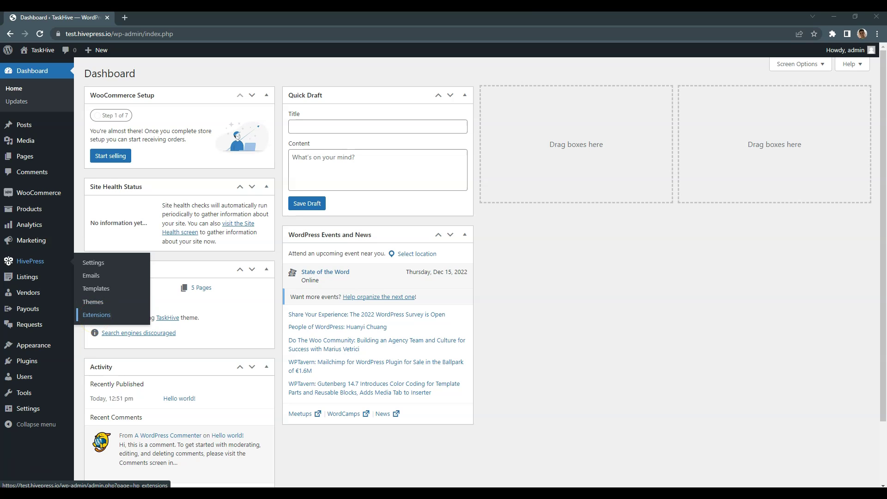
{"action": "left_click", "coordinate": [96, 319]}
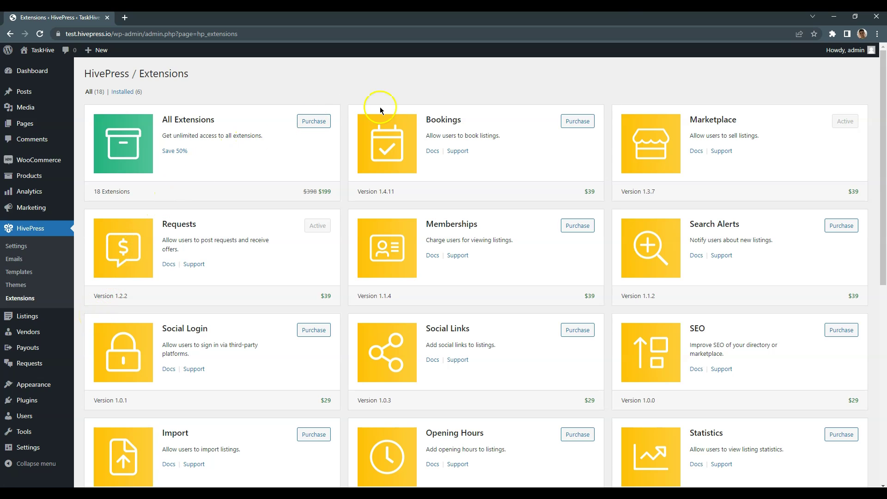
{"action": "scroll", "coordinate": [716, 365], "scroll_direction": "down", "scroll_amount": 3}
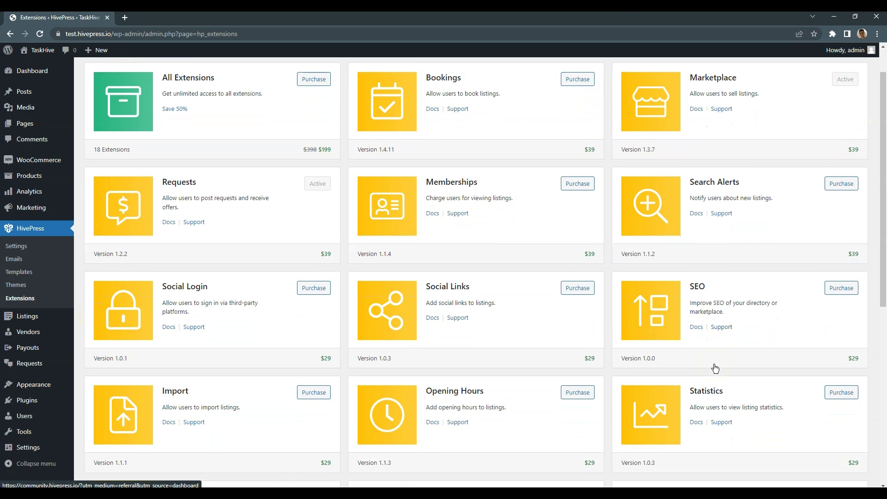
{"action": "scroll", "coordinate": [715, 368], "scroll_direction": "down", "scroll_amount": 1}
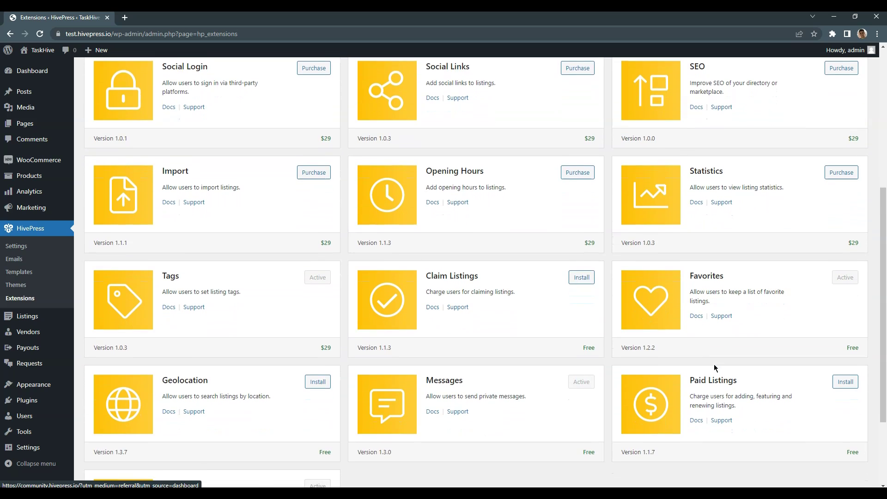
{"action": "scroll", "coordinate": [715, 368], "scroll_direction": "down", "scroll_amount": 2}
{"action": "scroll", "coordinate": [716, 368], "scroll_direction": "down", "scroll_amount": 1}
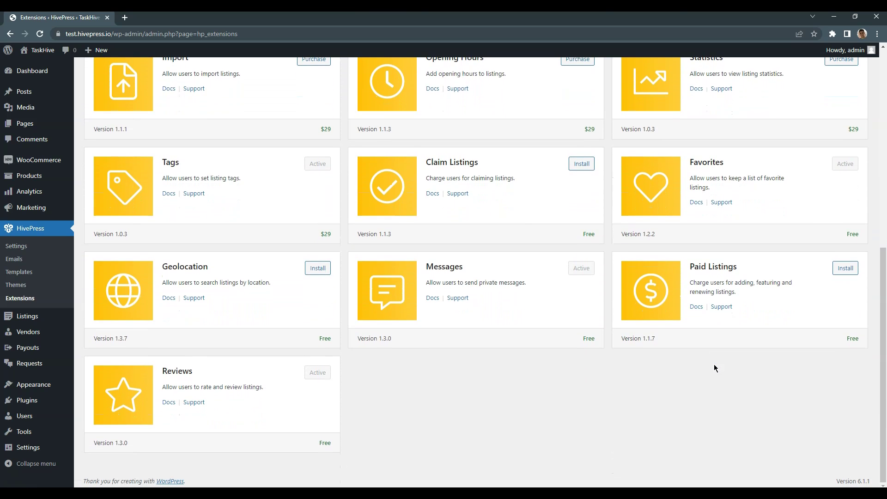